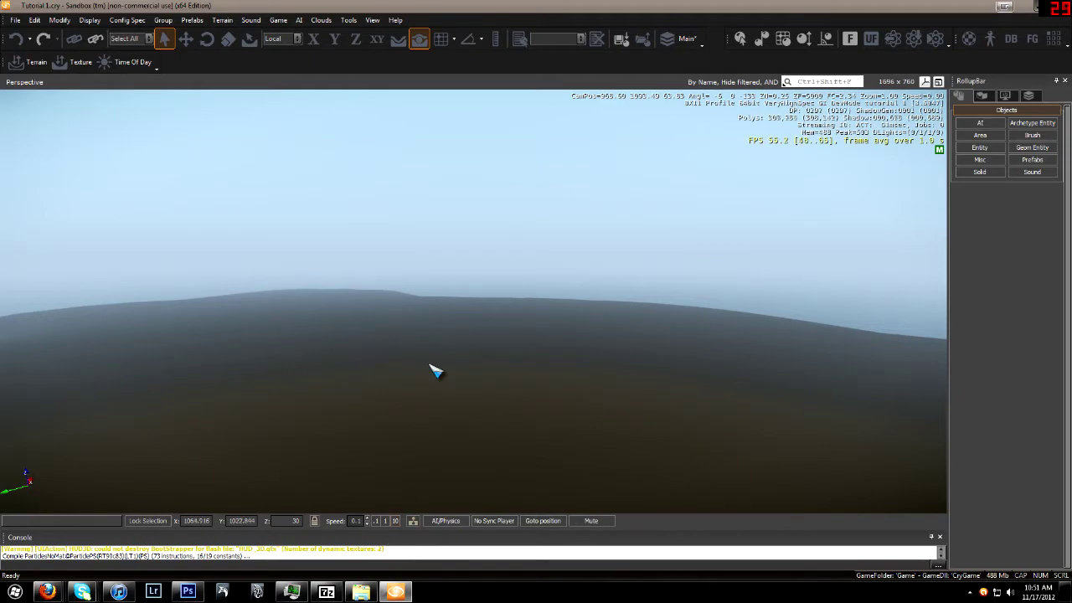
Create a checkered rectangular box solid on the terrain by drawing its base and raising its height.
scroll(446, 295, "up", 3)
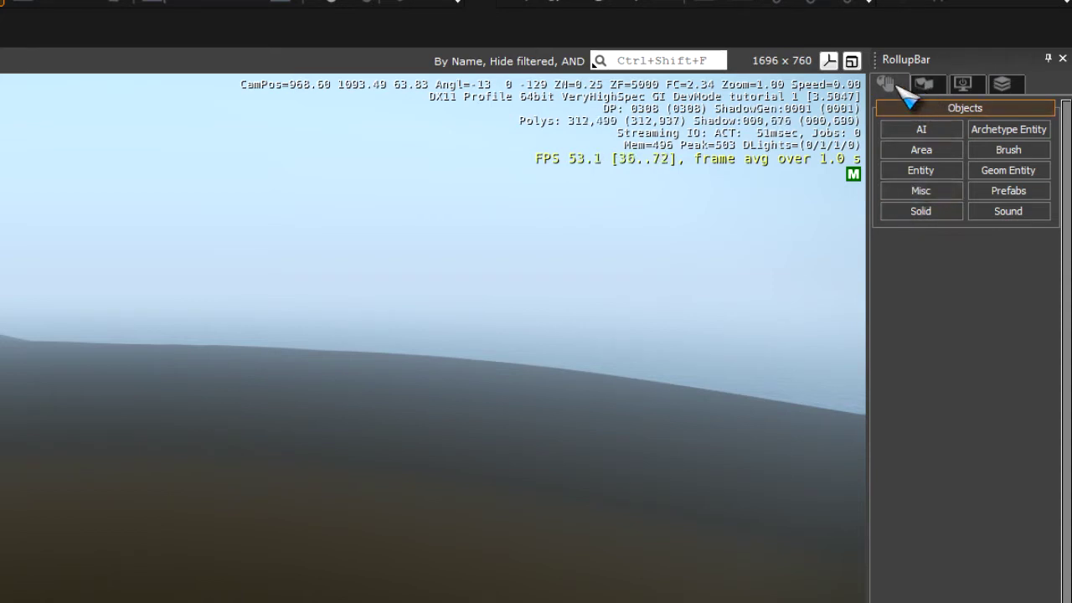
left_click(925, 84)
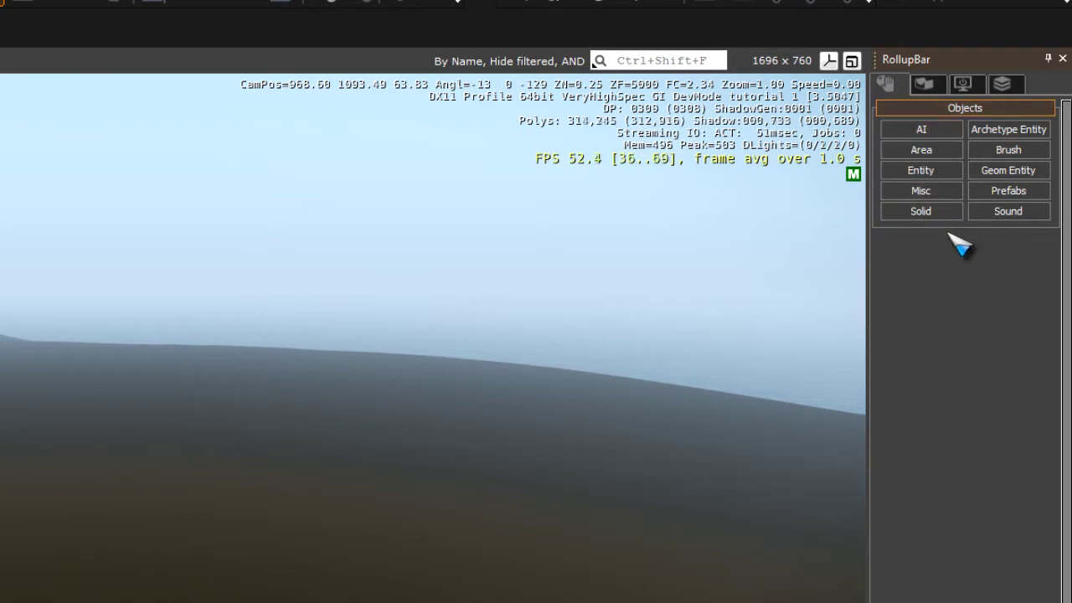
left_click(946, 213)
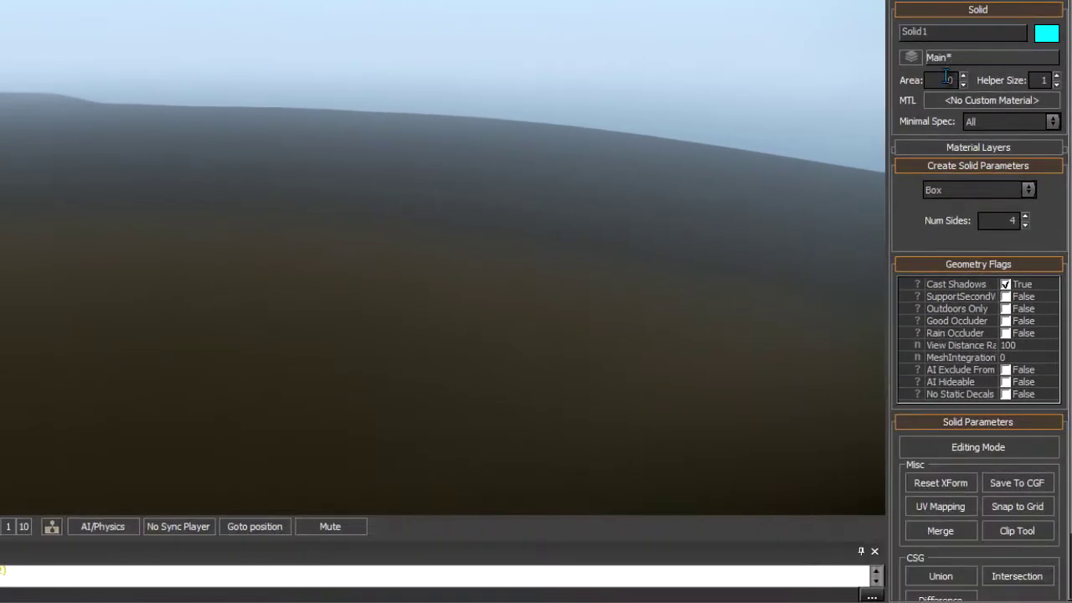
left_click(595, 266)
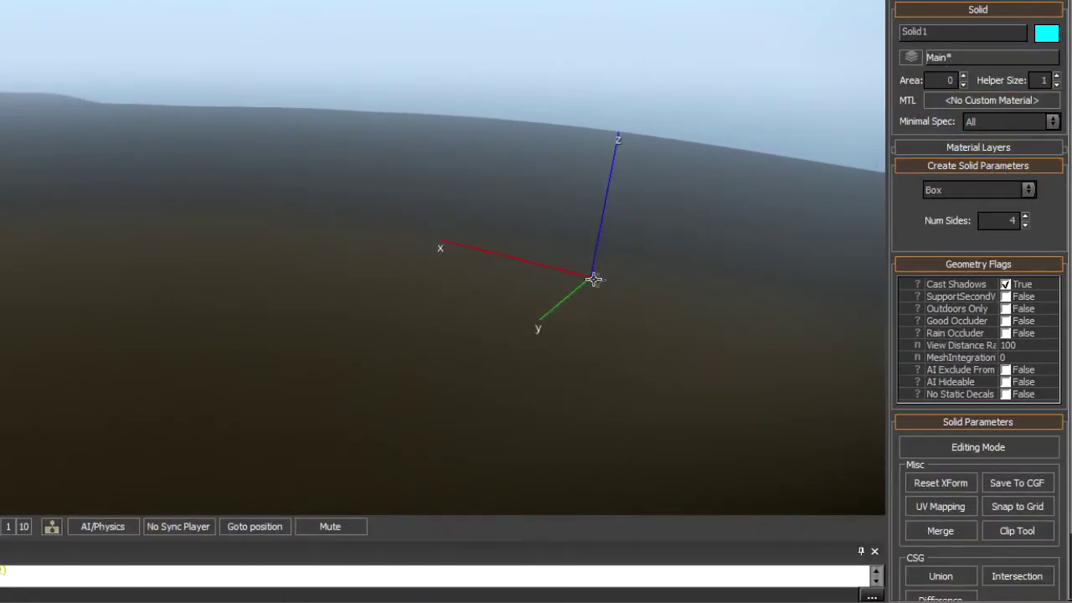
mouse_move(491, 251)
right_mouse_down()
mouse_move(402, 268)
mouse_move(675, 197)
right_mouse_up()
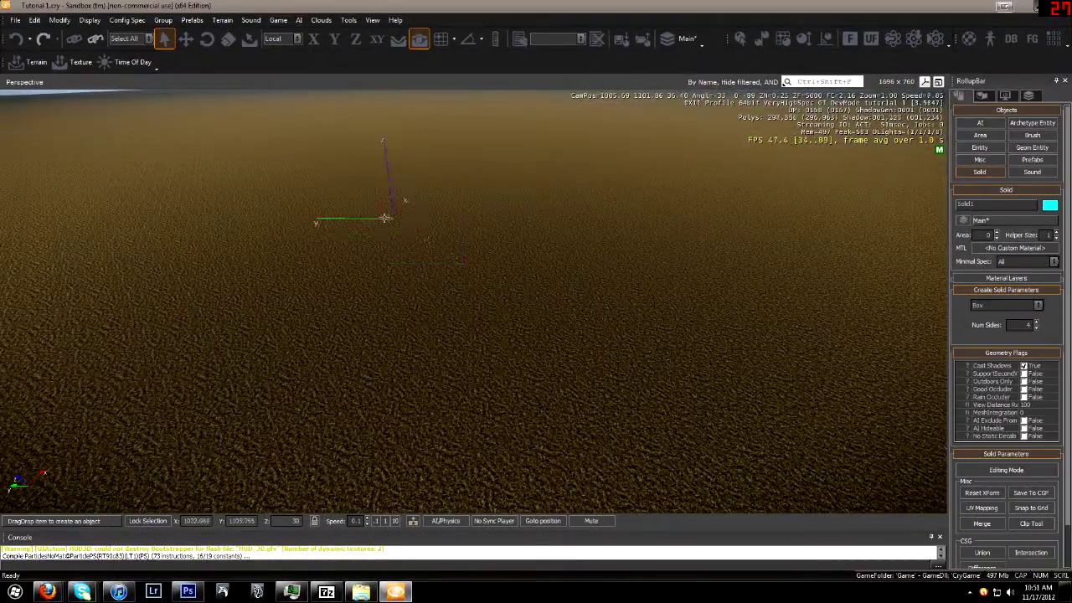
left_click_drag(368, 220, 590, 343)
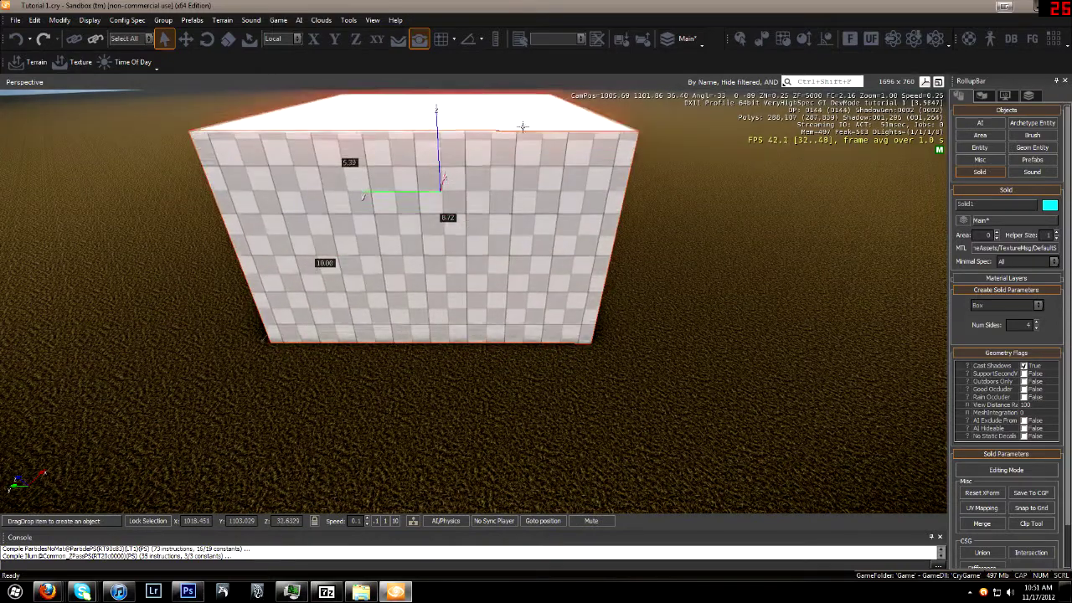
left_click_drag(545, 186, 517, 180)
Scroll the RollupBar down to the solid shape type list and open it.
scroll(516, 180, "down", 3)
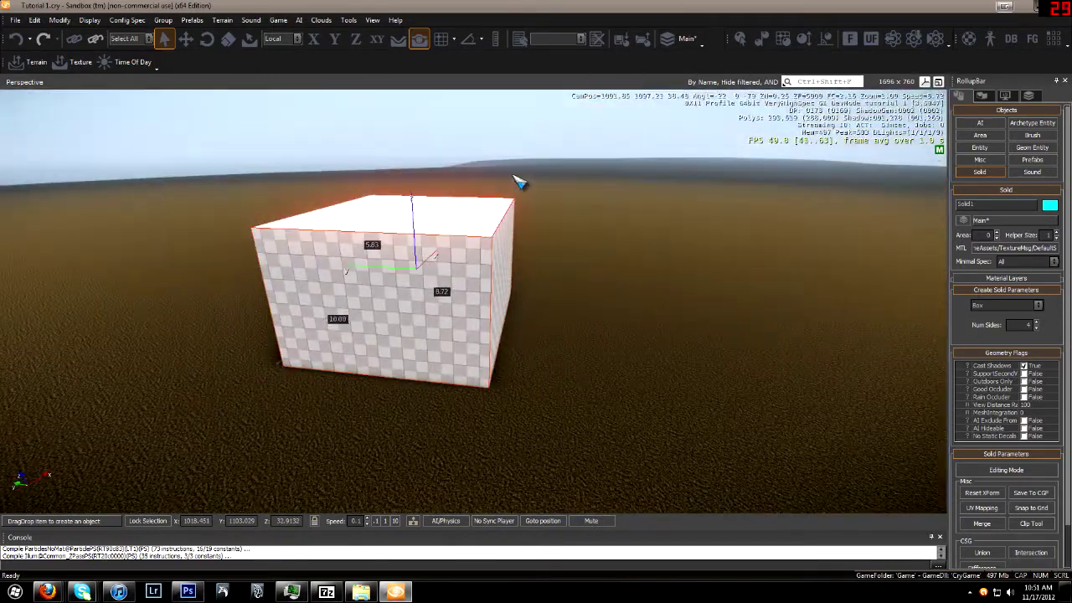
scroll(515, 179, "down", 3)
scroll(542, 210, "down", 3)
scroll(542, 210, "down", 3)
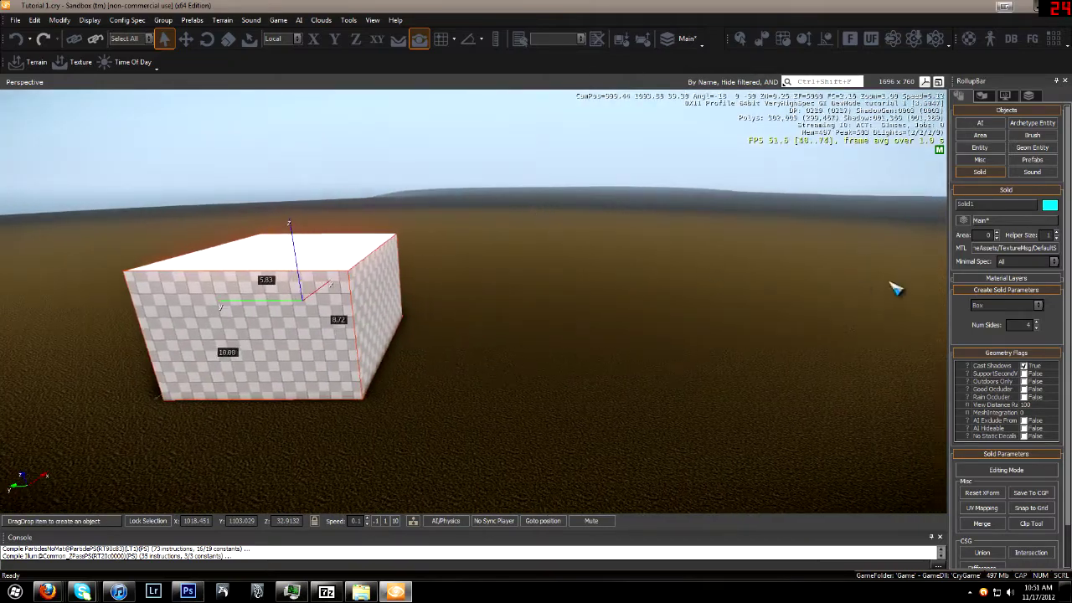
left_click(992, 305)
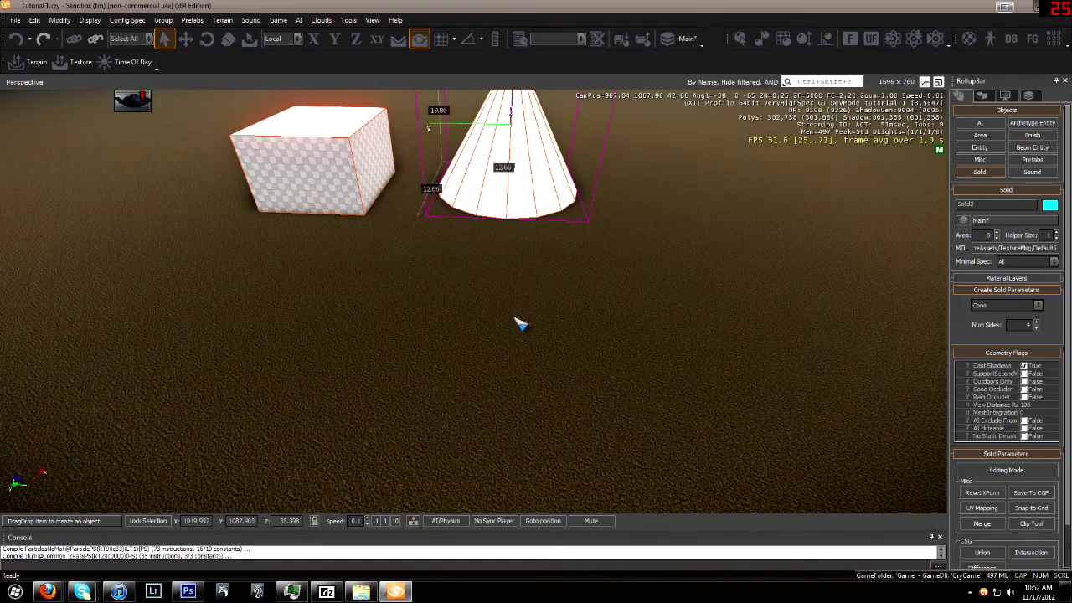
Draw a four-sided pyramid solid with its height beside the box and cone.
left_click_drag(478, 330, 575, 211)
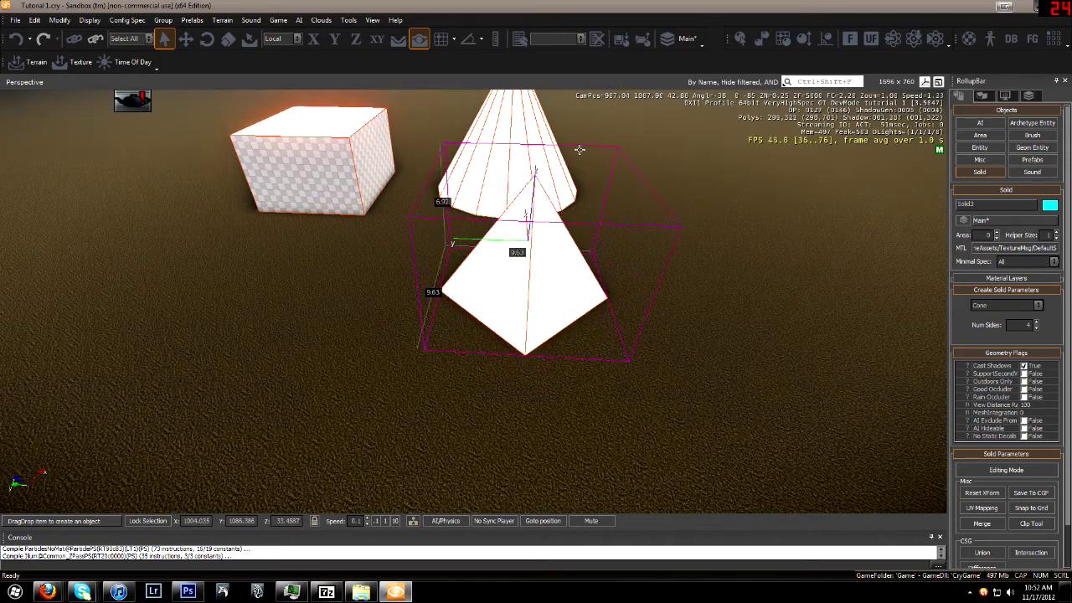
mouse_move(634, 215)
right_mouse_down()
mouse_move(624, 211)
mouse_move(632, 225)
right_mouse_up()
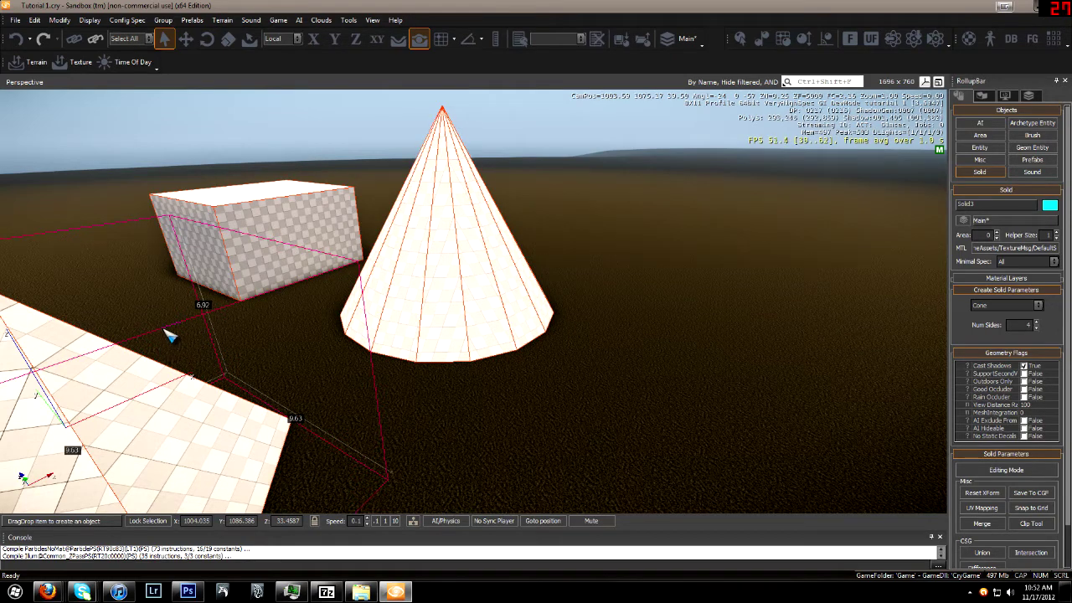
right_click_drag(234, 343, 507, 374)
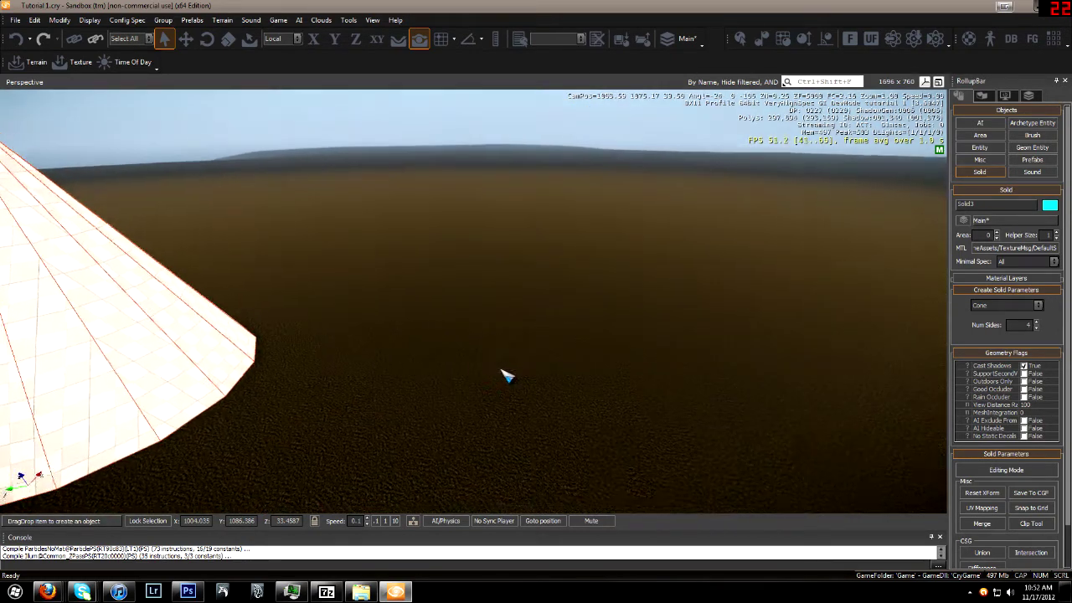
Switch the solid shape to Sphere and draw a sphere beside the cone.
left_click(1019, 306)
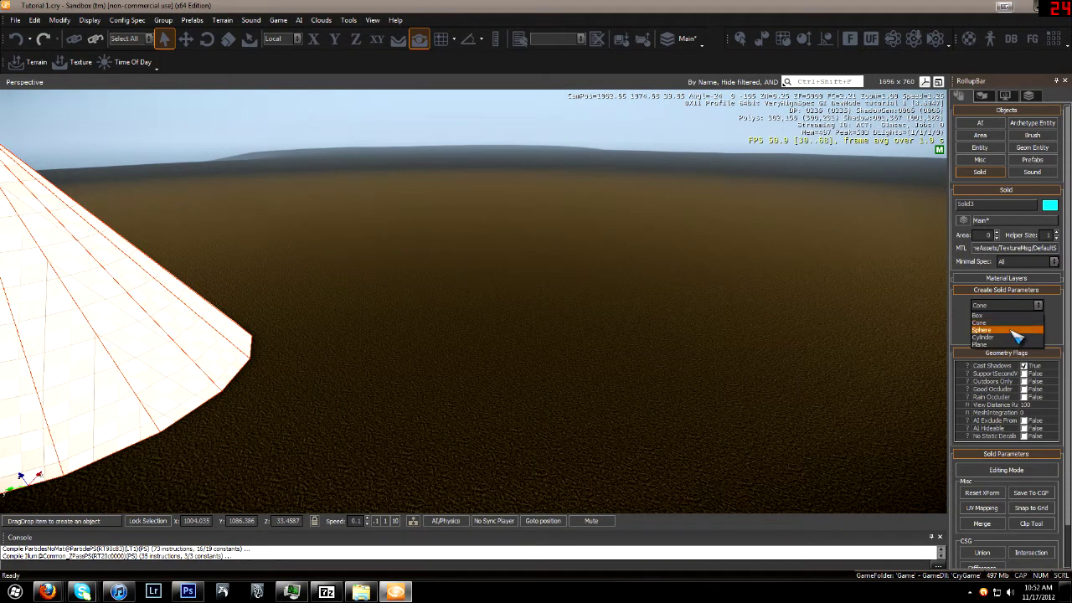
left_click(1023, 334)
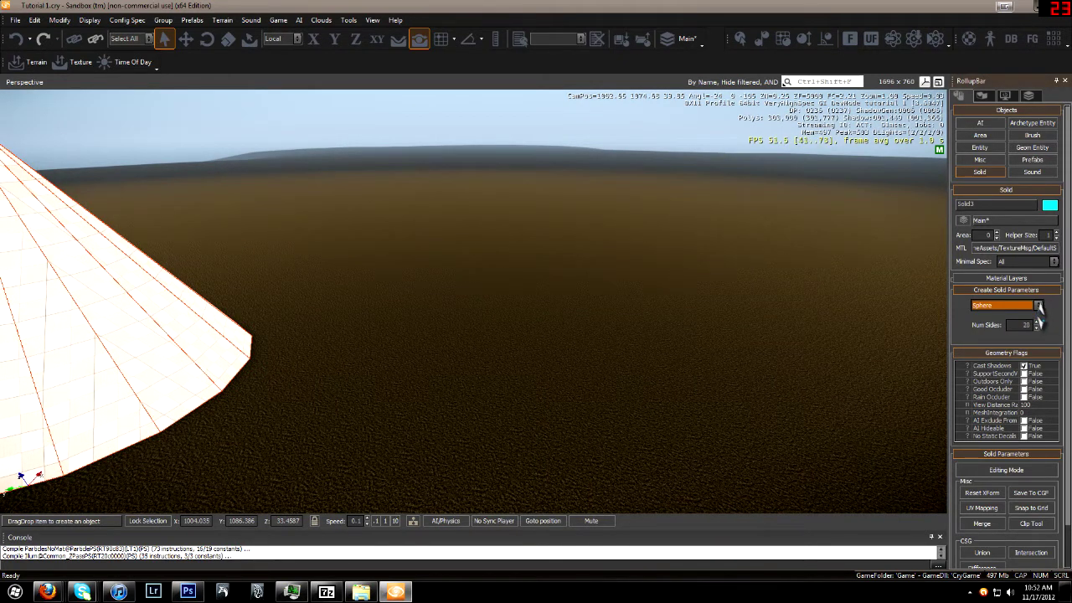
left_click(1036, 325)
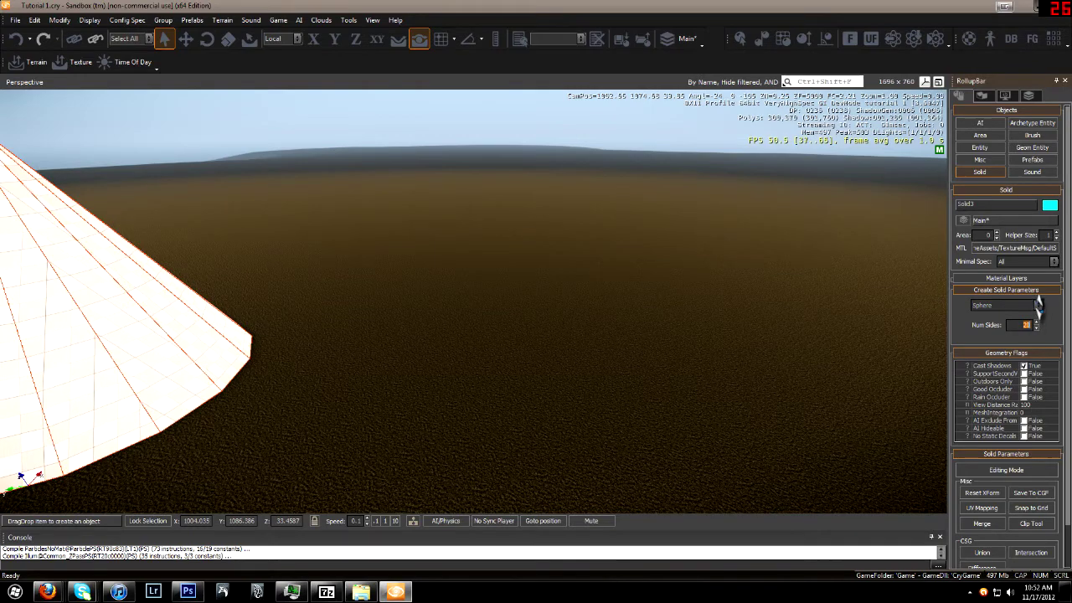
scroll(626, 375, "down", 10)
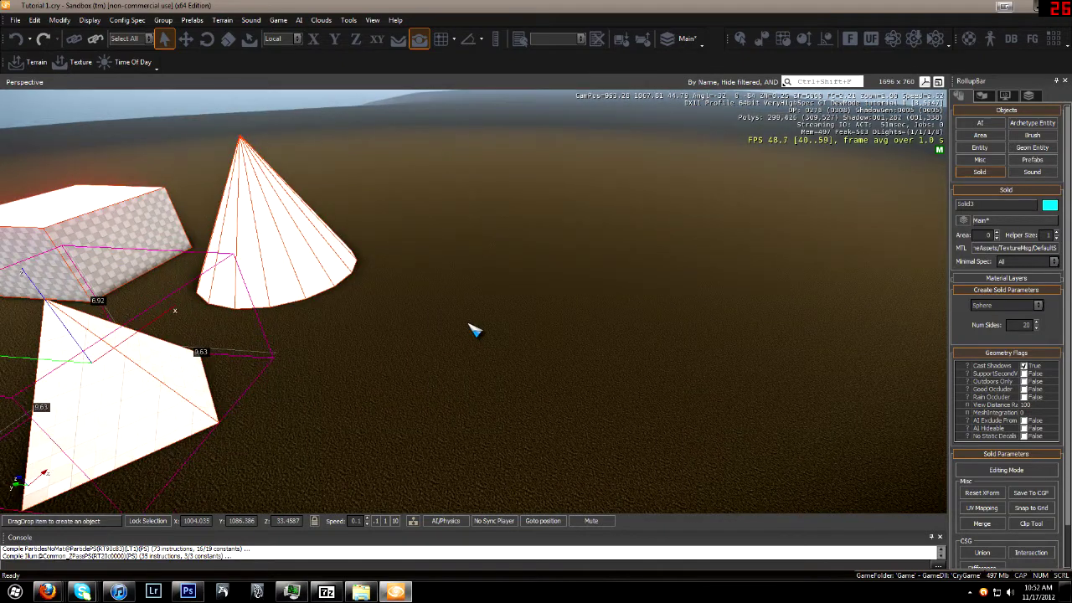
left_click_drag(472, 330, 520, 242)
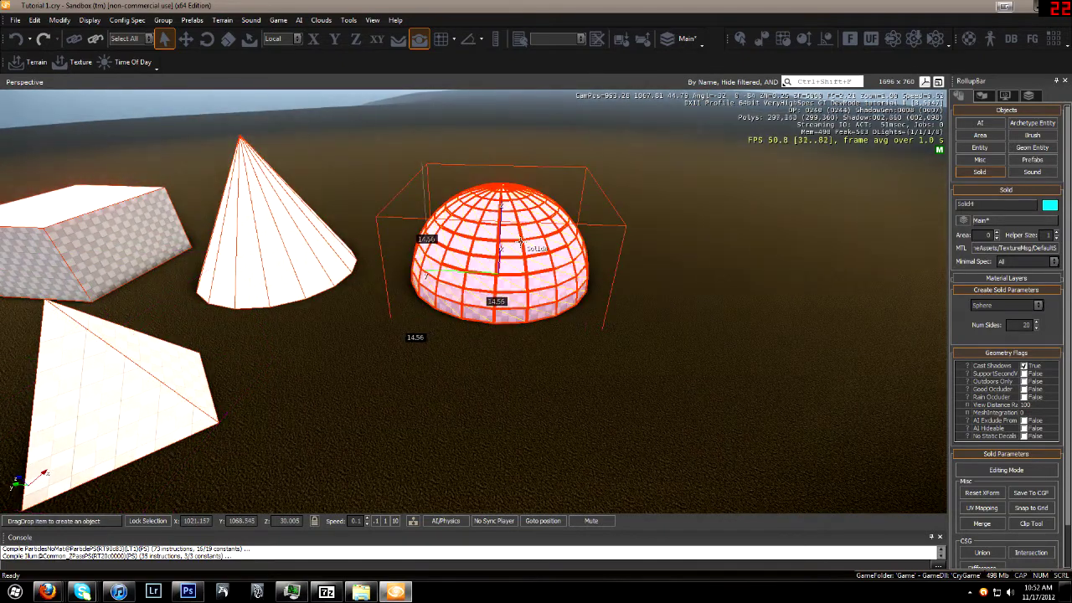
Move the sphere up until it sits fully above the ground.
left_click(185, 38)
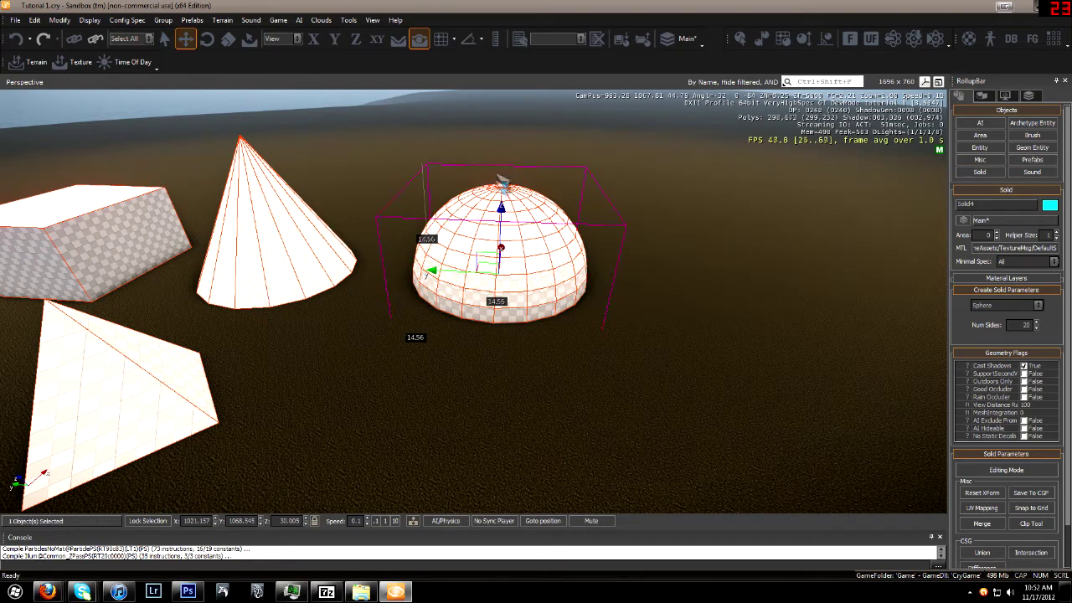
left_click_drag(503, 216, 495, 167)
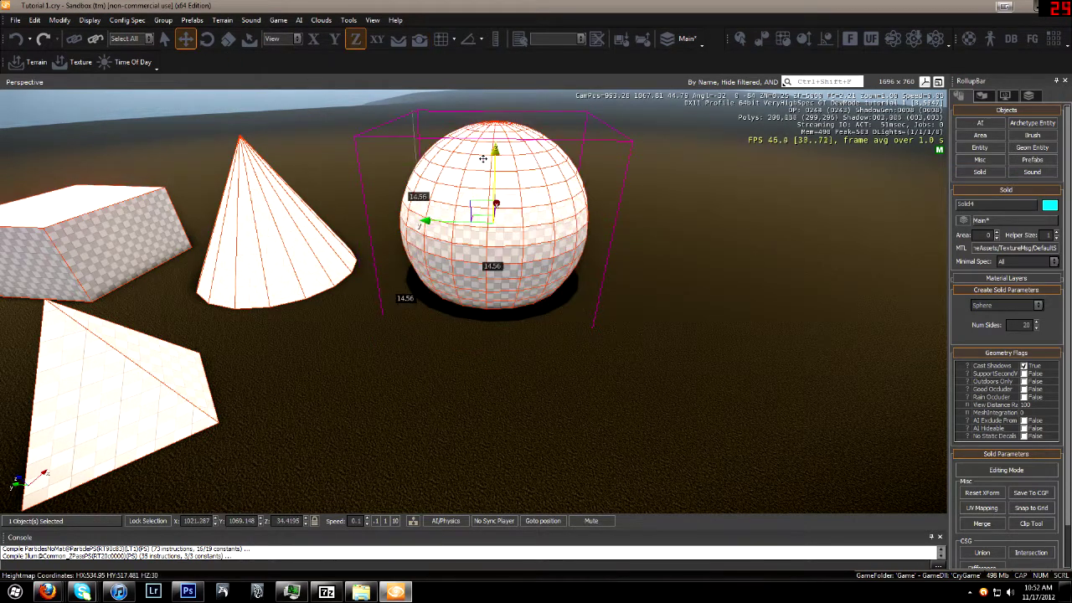
right_click_drag(494, 168, 569, 255)
Create a Cylinder solid (Solid5) to the right of the sphere, setting its base and height.
left_click(1006, 305)
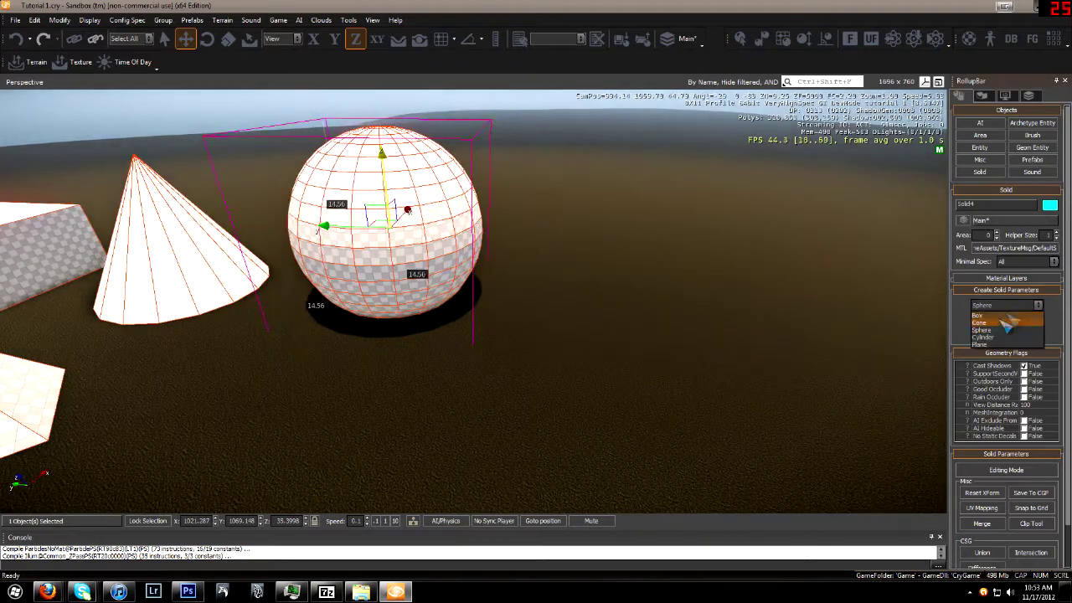
left_click(997, 335)
scroll(813, 302, "up", 5)
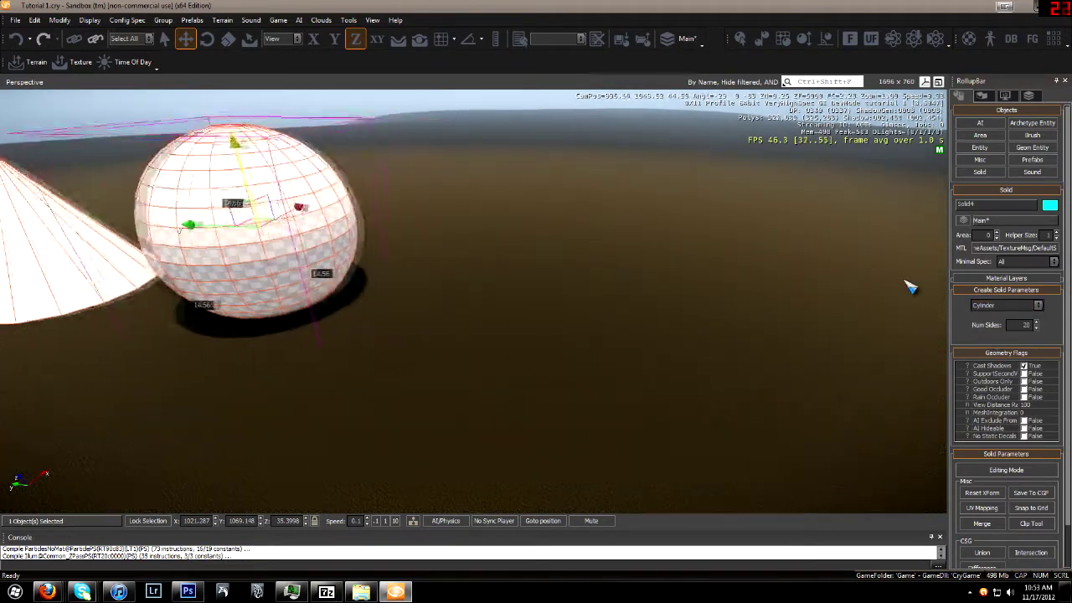
left_click(977, 172)
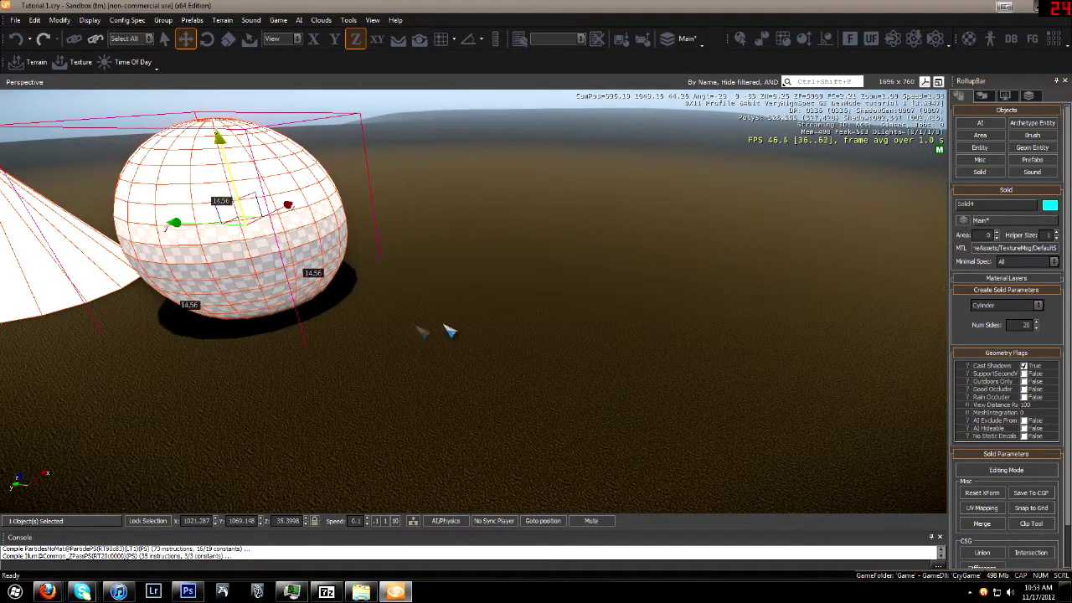
left_click(979, 172)
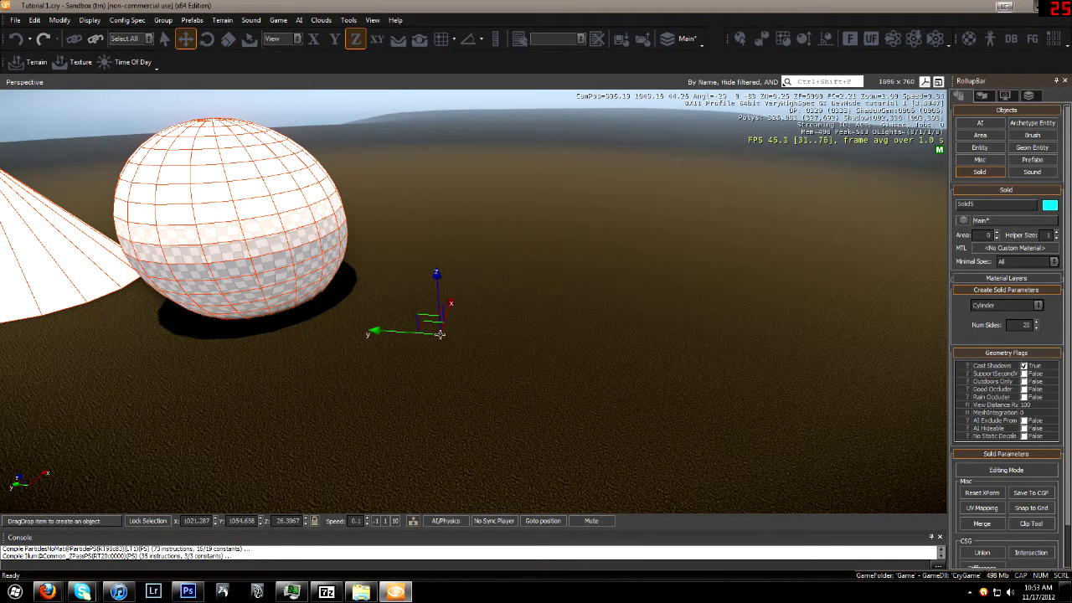
left_click_drag(442, 332, 536, 263)
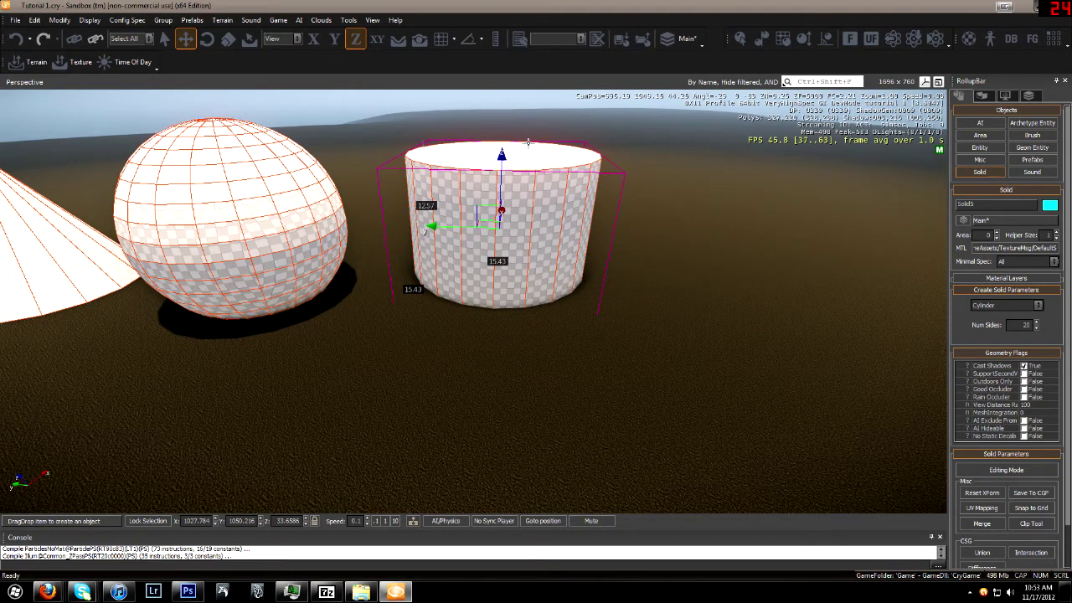
left_click(524, 134)
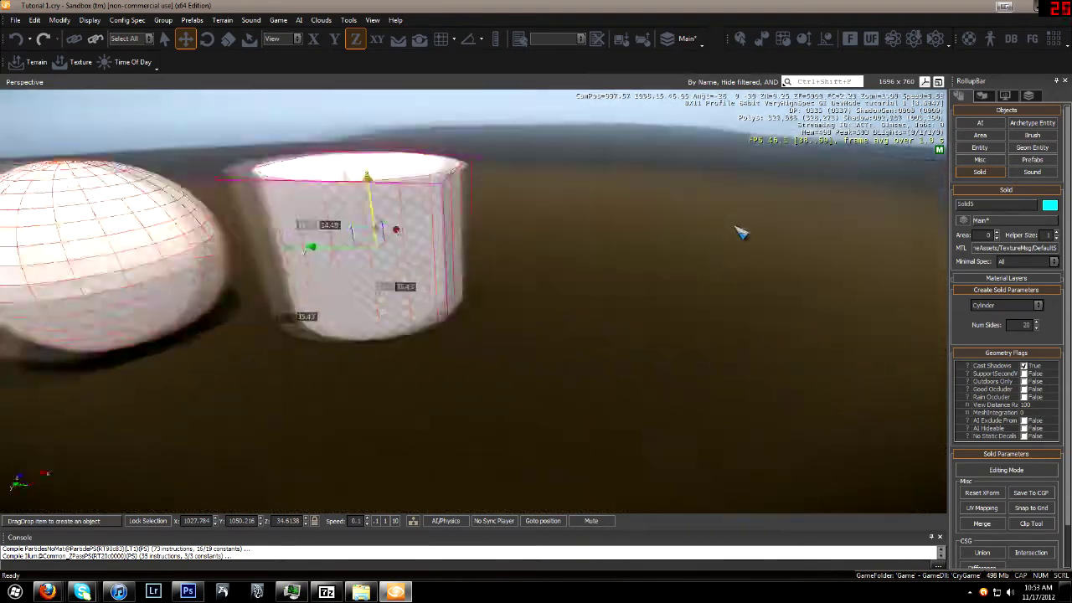
right_click_drag(732, 224, 812, 243)
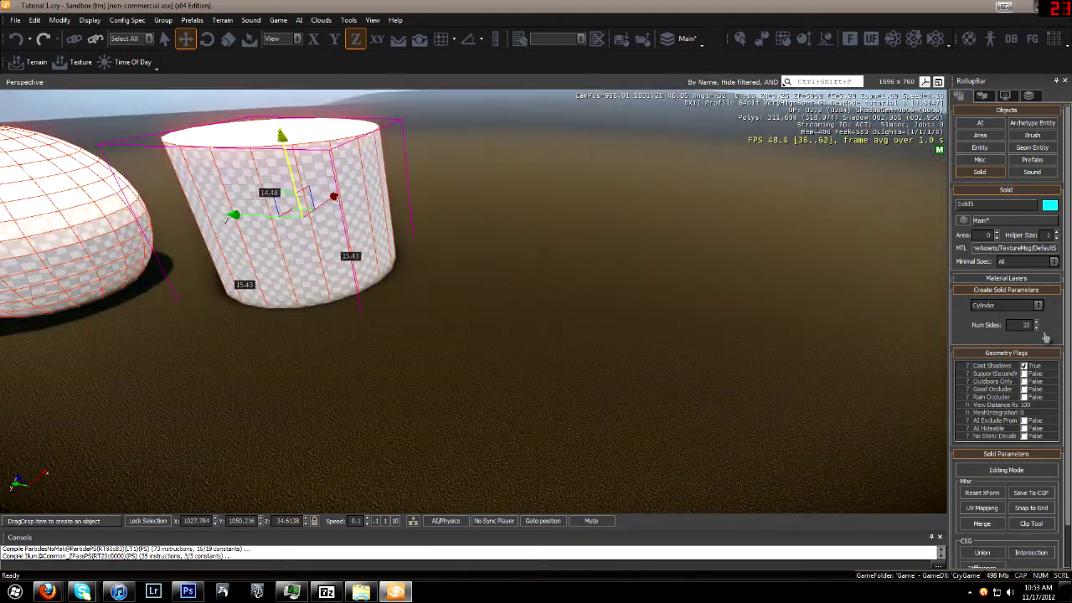
left_click(1038, 305)
Draw a Plane solid beside the cylinder with Follow Terrain enabled.
left_click(1014, 344)
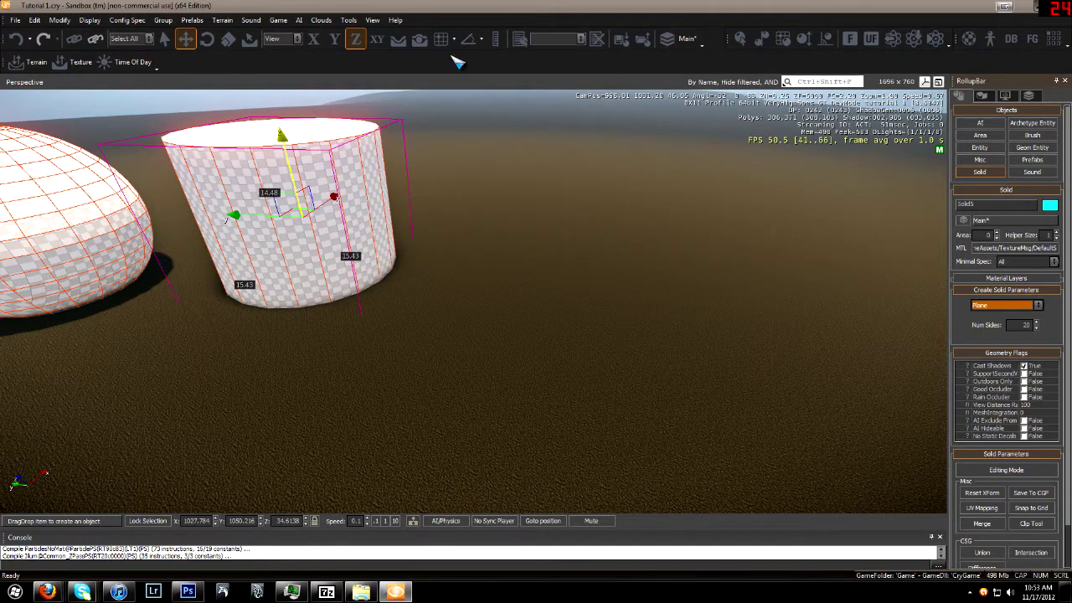
left_click(419, 41)
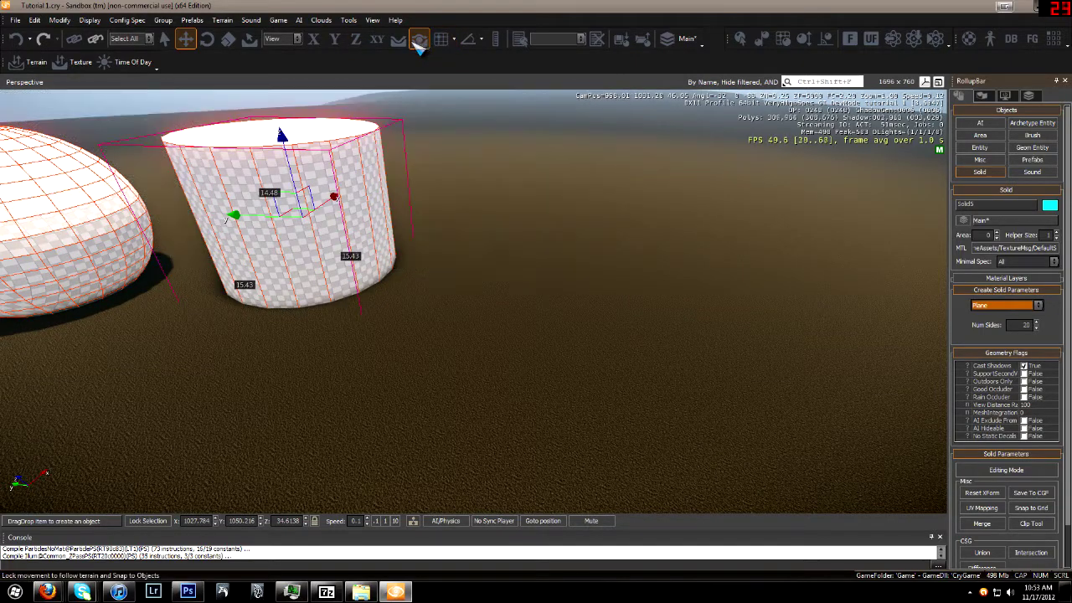
left_click_drag(434, 356, 693, 217)
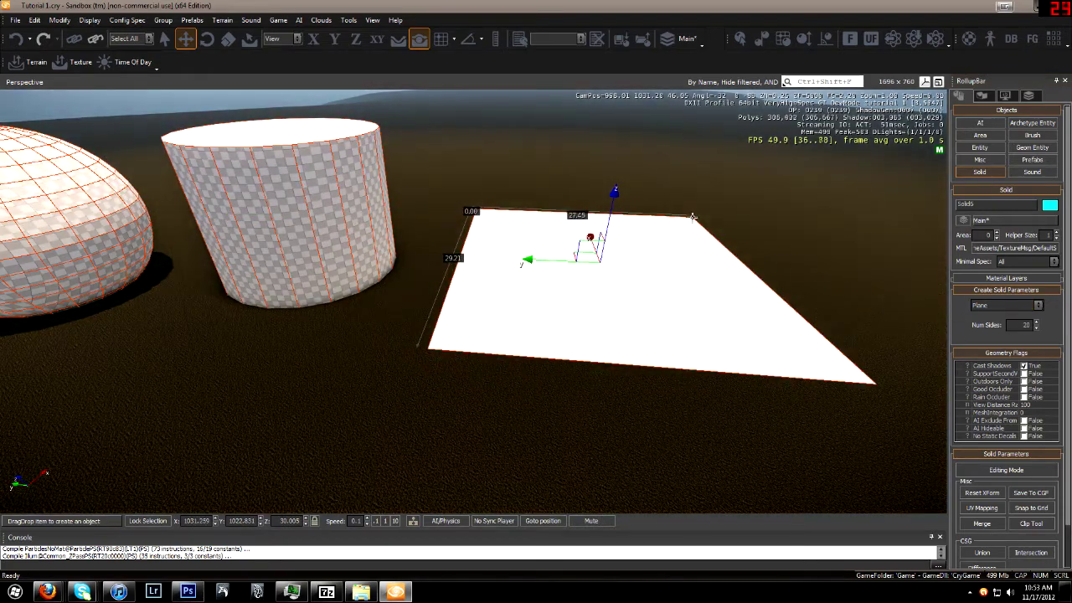
key("d")
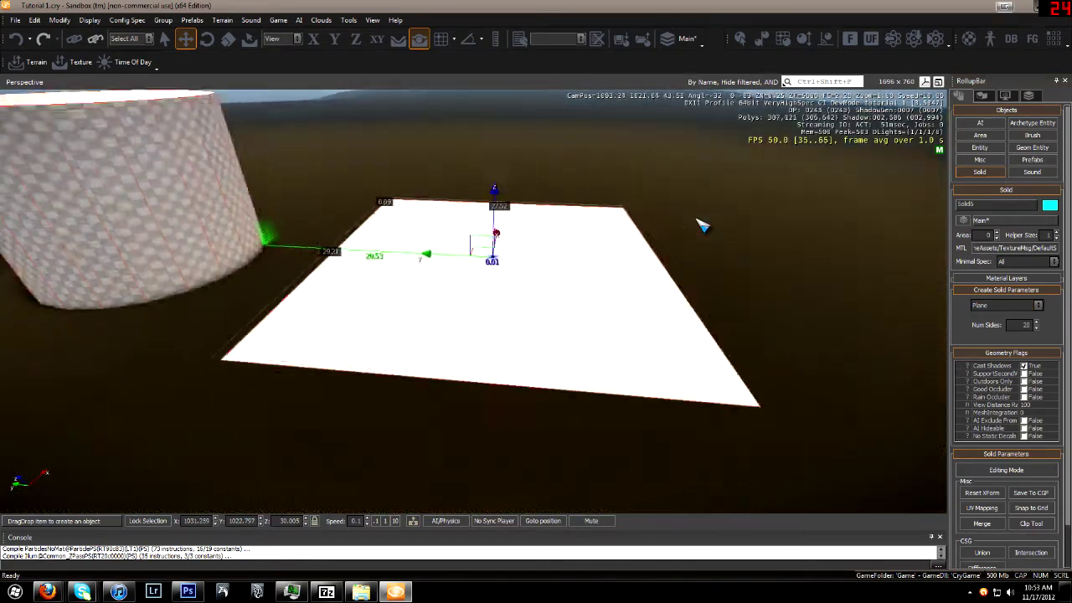
key("w")
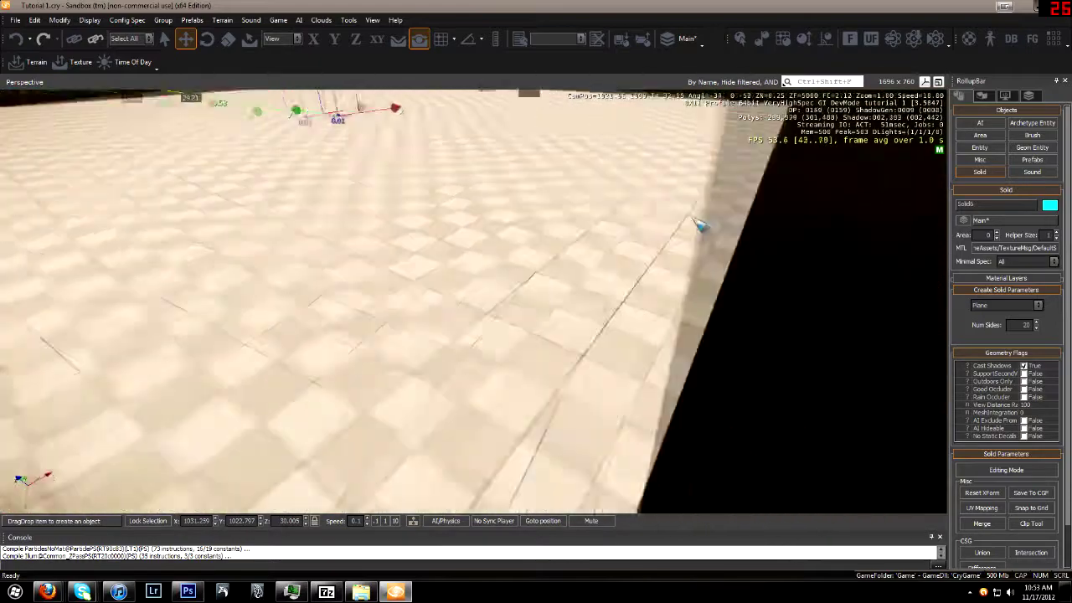
key("s")
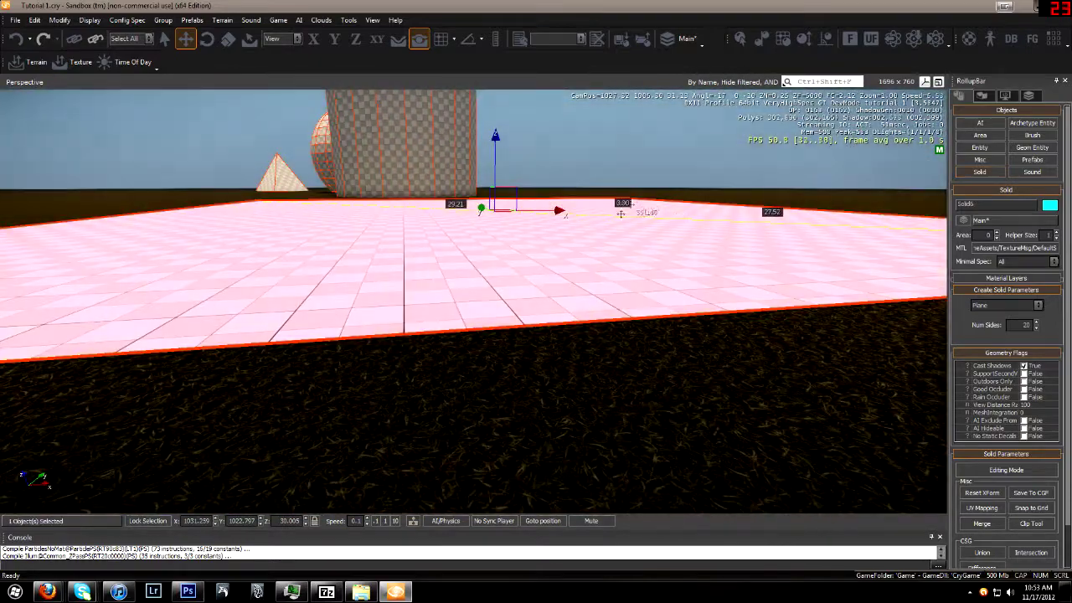
Lift the plane slightly above the ground and enter game mode with Ctrl+G.
left_click_drag(497, 144, 498, 117)
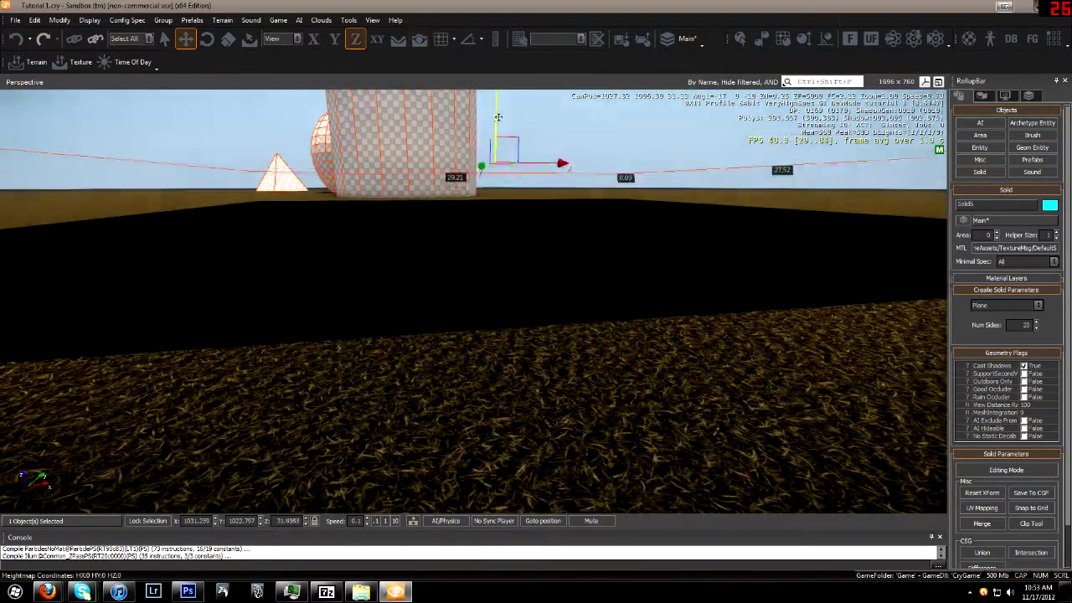
right_click_drag(546, 182, 546, 185)
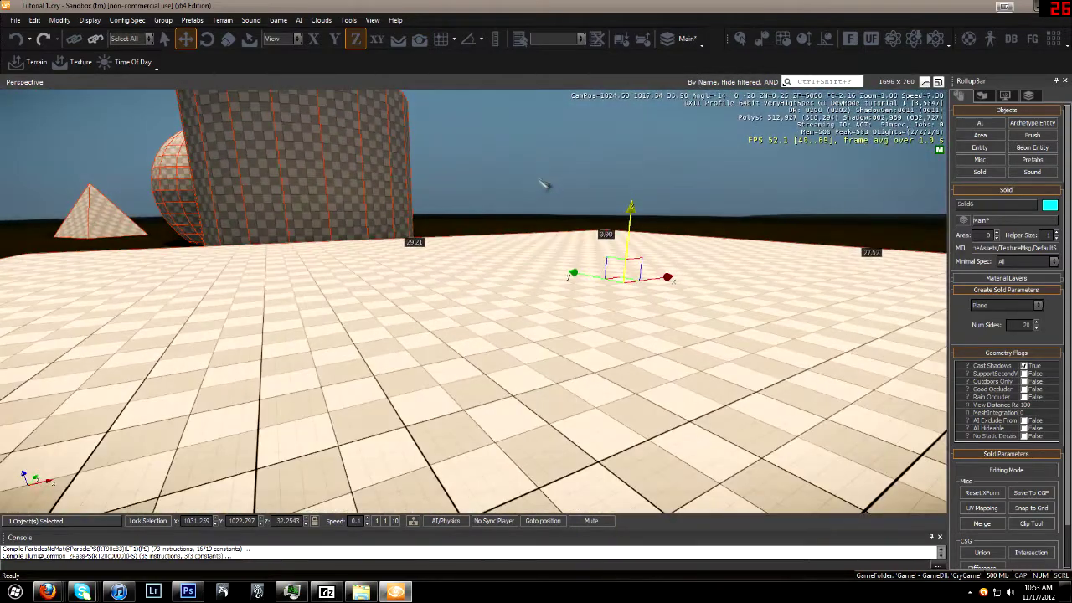
key("ctrl+g")
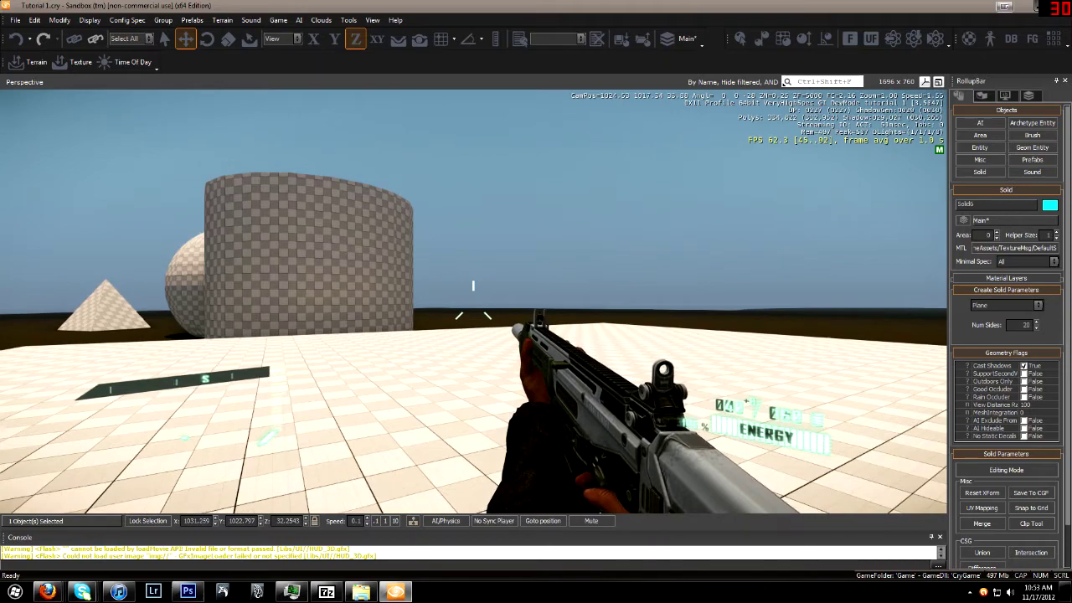
key("w")
key("Escape")
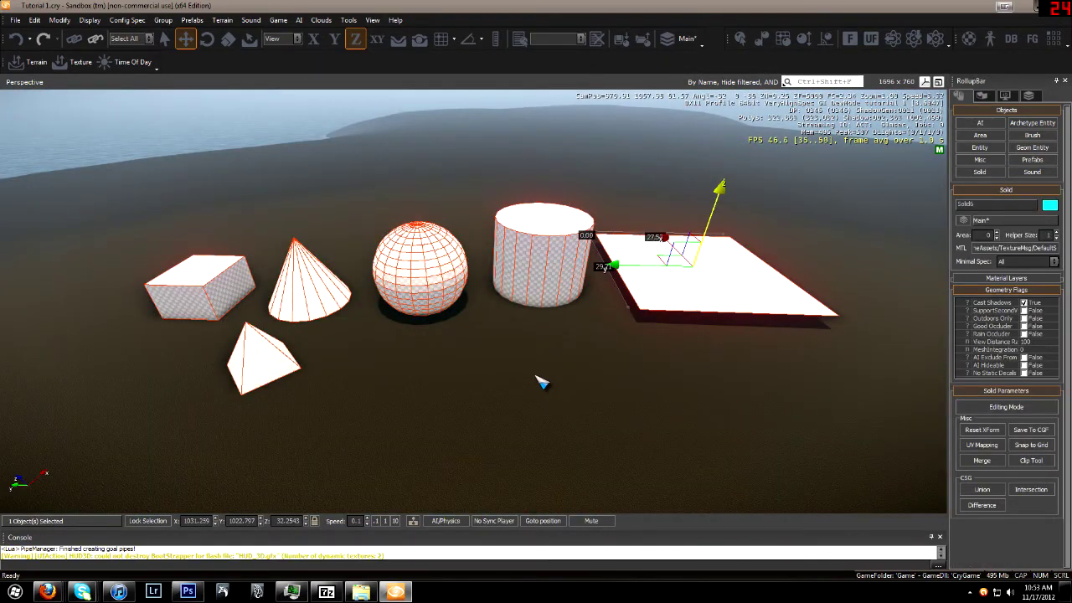